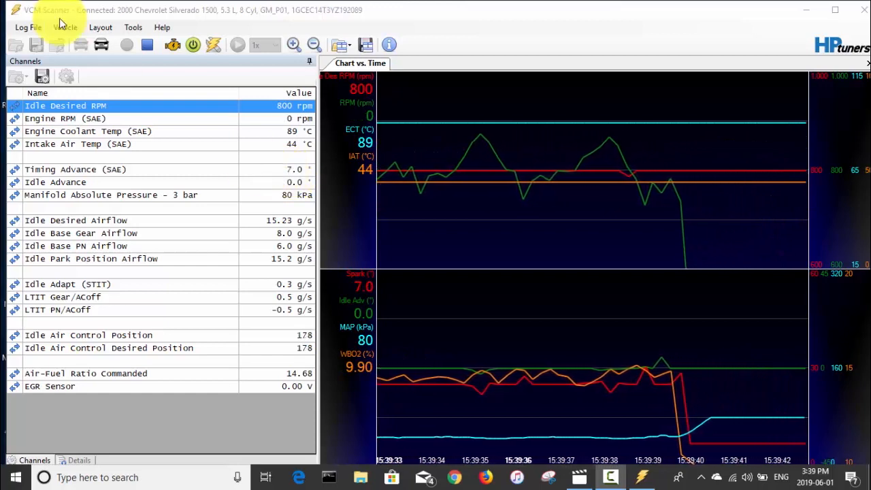
Stop the running scan and load the Timing Advance Retard Diag channel configuration
left_click(150, 45)
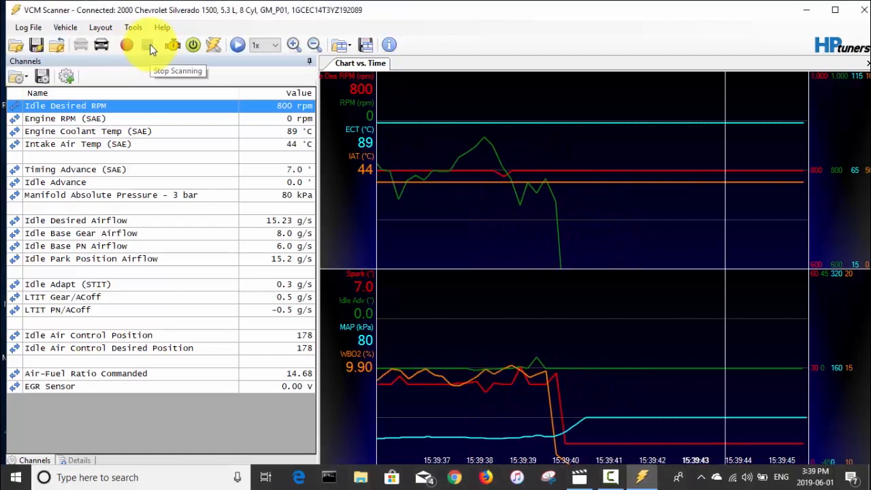
left_click(16, 78)
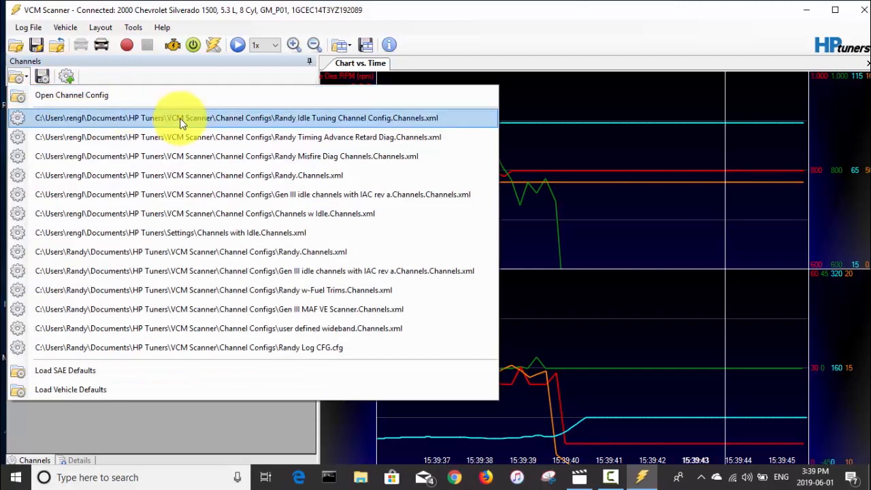
left_click(190, 137)
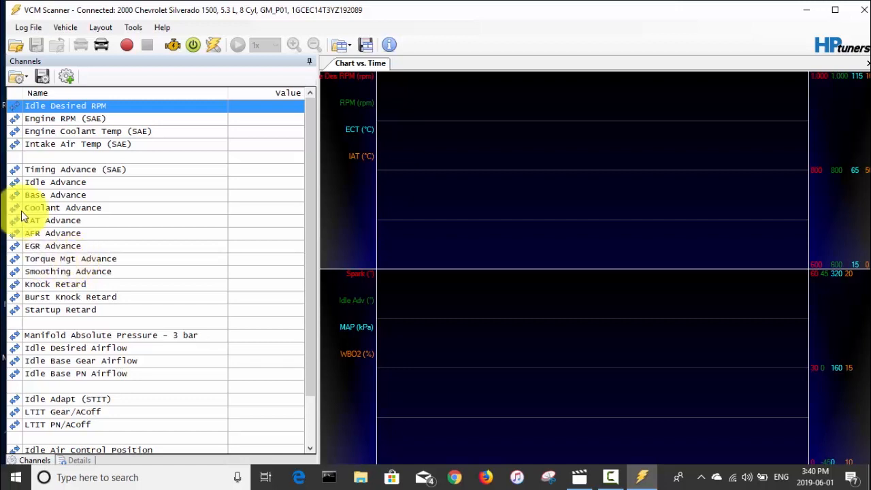
Record a scan of the timing advance and retard channels, ending it by disconnecting from the vehicle
left_click(130, 46)
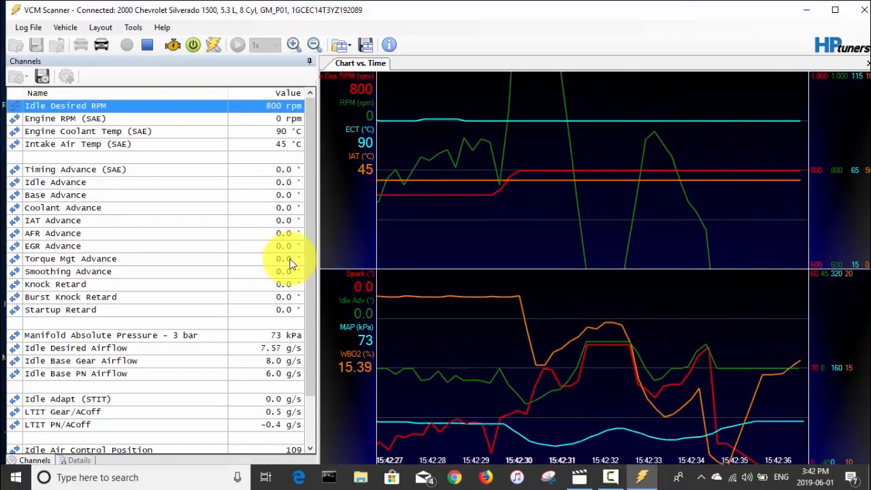
left_click(147, 45)
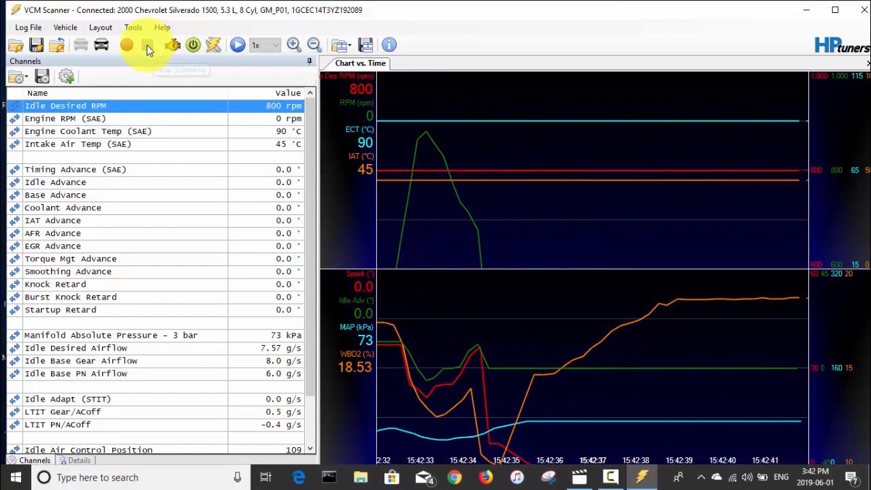
left_click(64, 26)
left_click(91, 56)
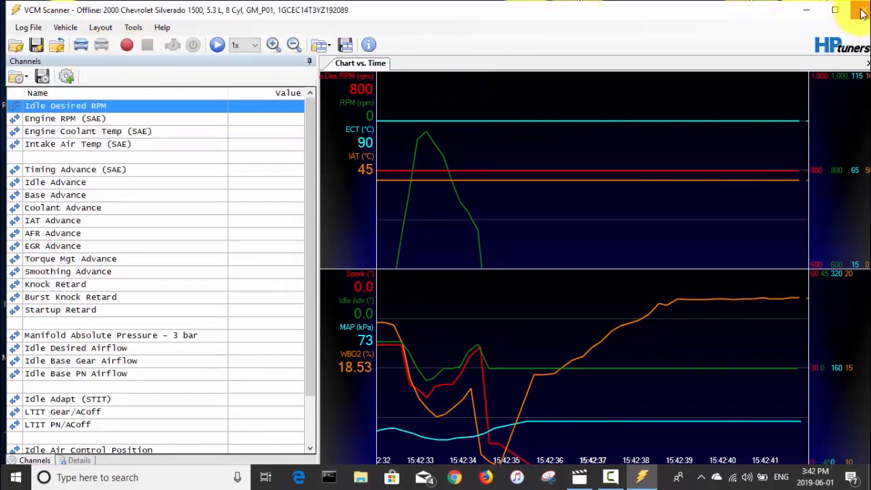
Switch to VCM Editor and open the engine's Torque Management settings
left_click(807, 11)
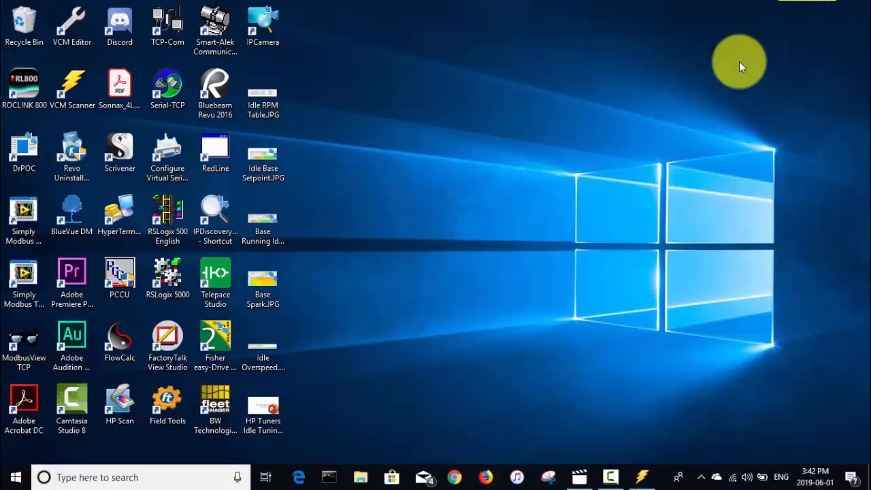
double_click(77, 26)
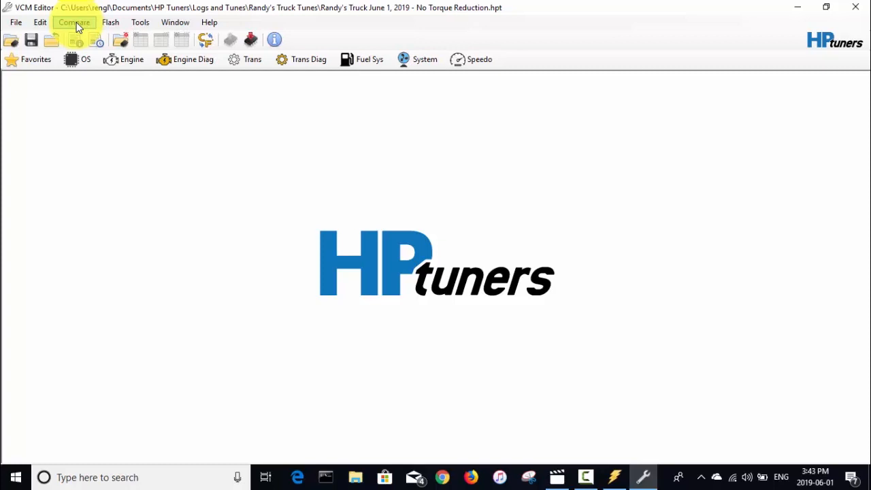
left_click(121, 64)
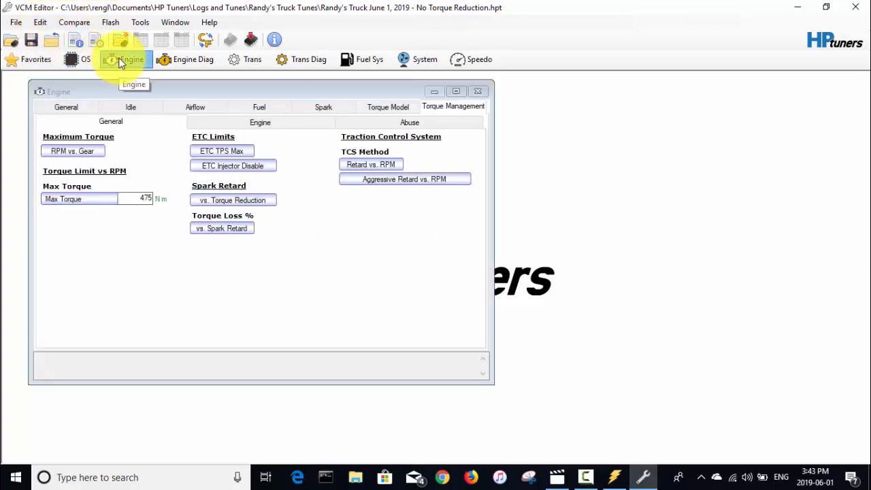
left_click(440, 107)
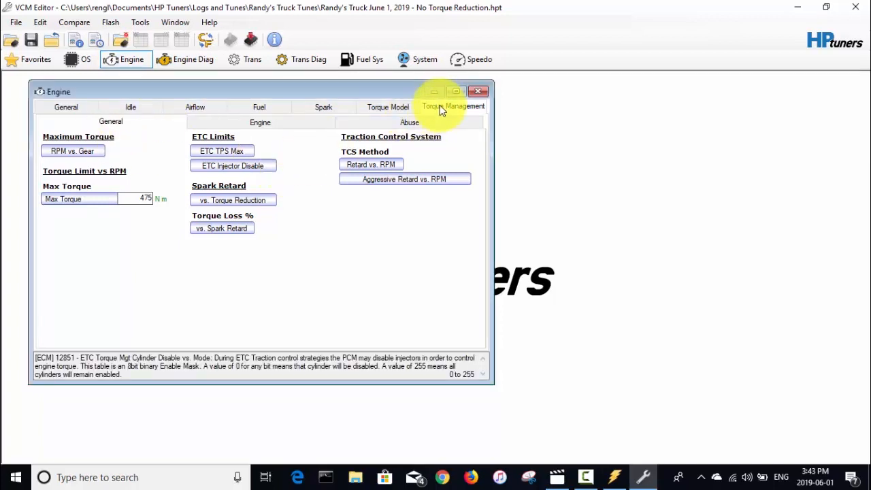
Examine the traction control Retard vs. RPM table and the Engine and Abuse torque management settings
left_click(377, 164)
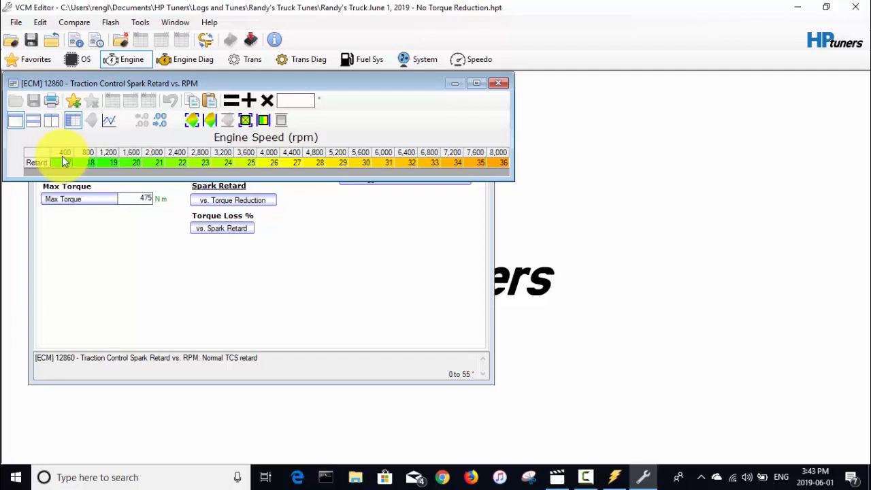
left_click(501, 83)
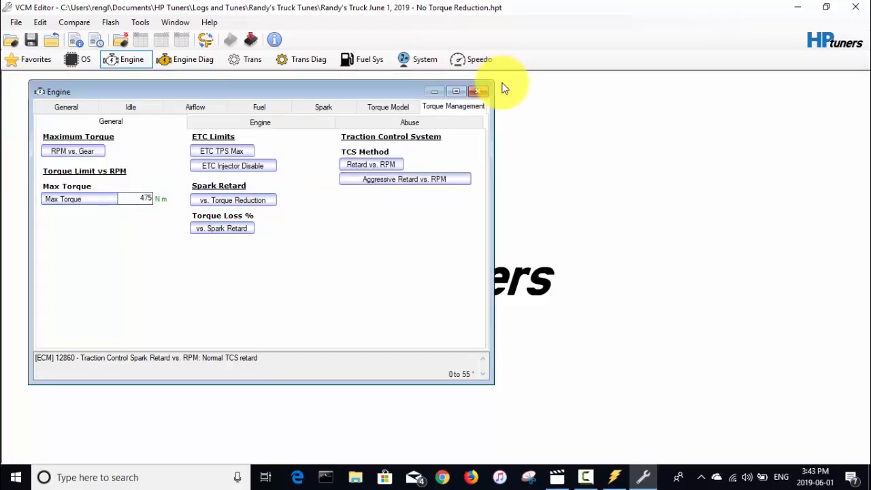
left_click(268, 124)
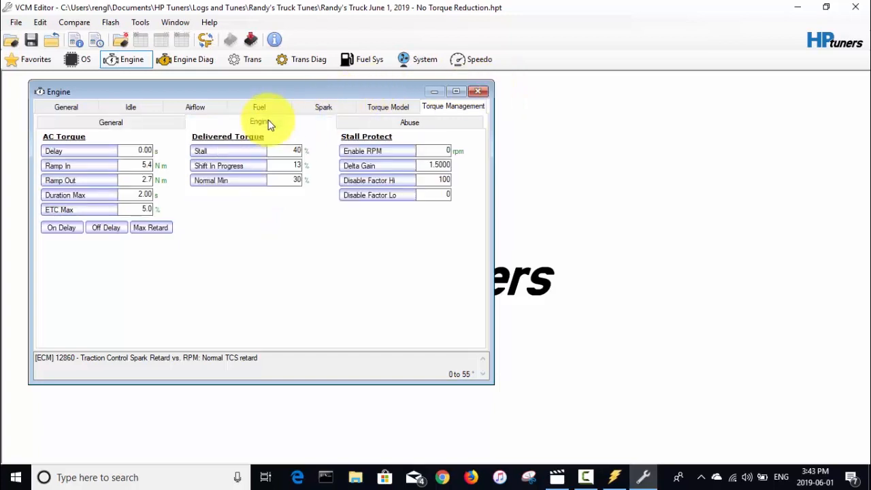
left_click(373, 125)
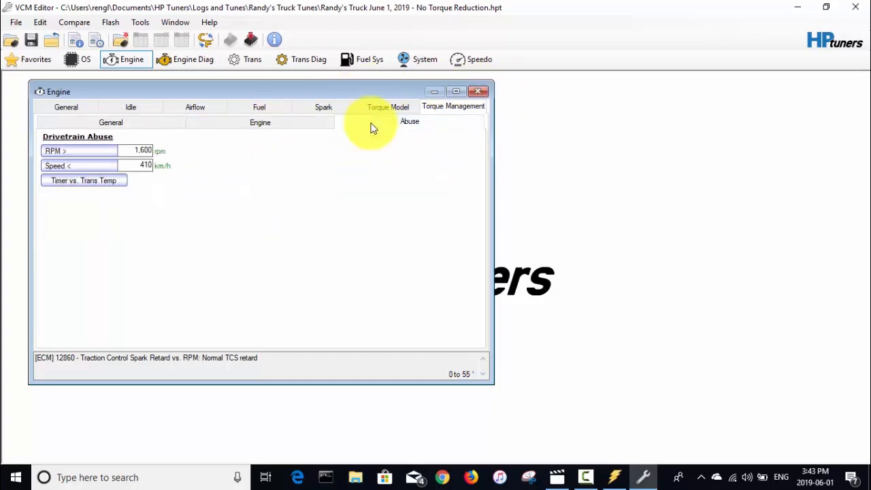
left_click(235, 119)
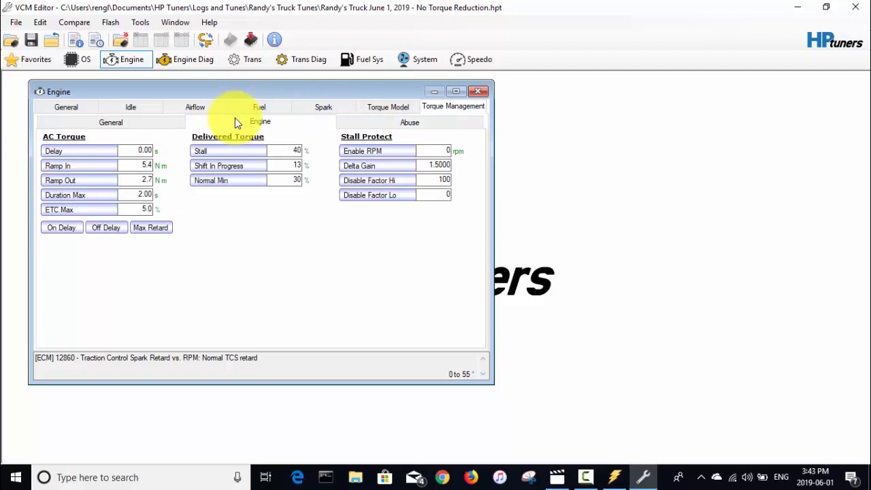
left_click(78, 129)
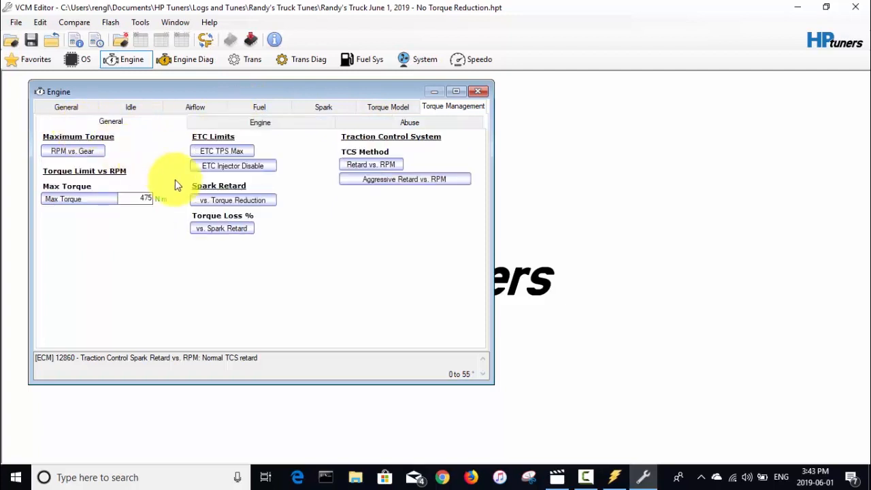
Set every value in the spark Retard vs. % Torque Reduction table to 0 and close the engine settings
left_click(214, 200)
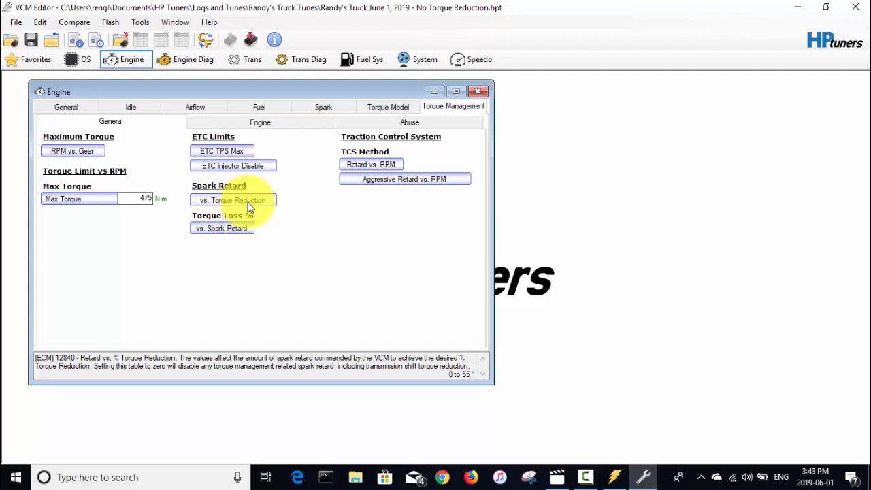
left_click(248, 204)
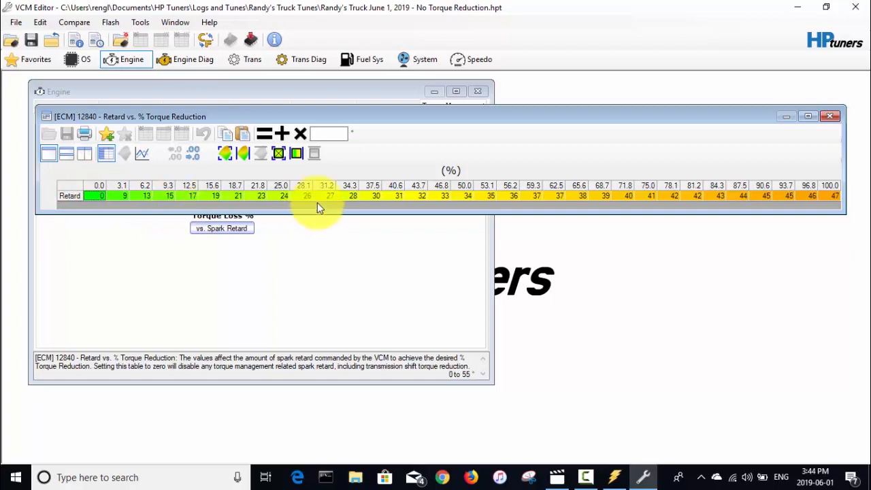
left_click_drag(317, 202, 300, 189)
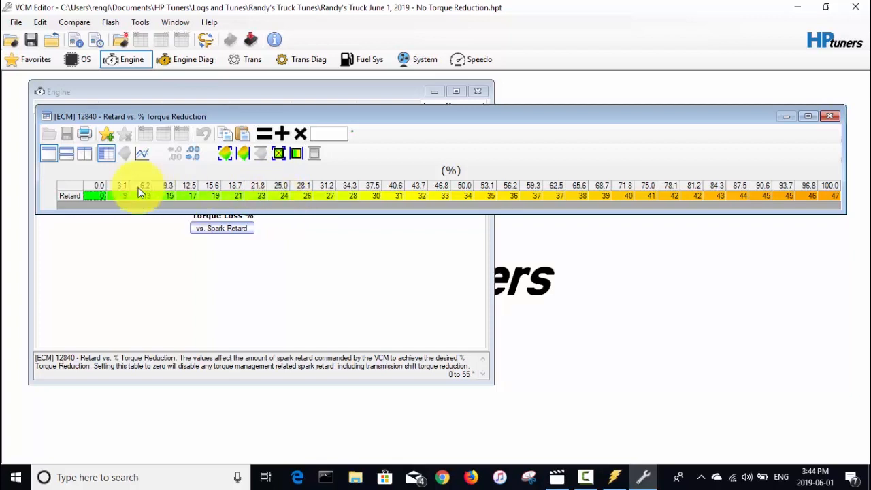
left_click(68, 191)
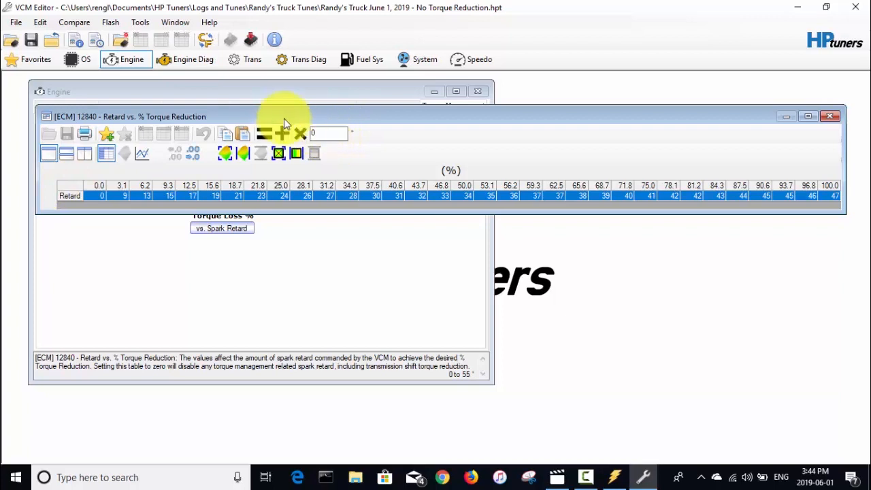
left_click(264, 134)
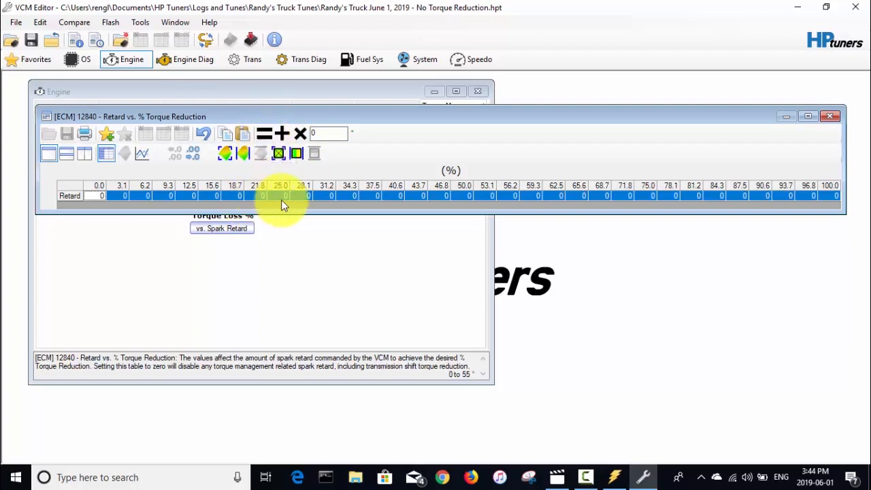
left_click(834, 118)
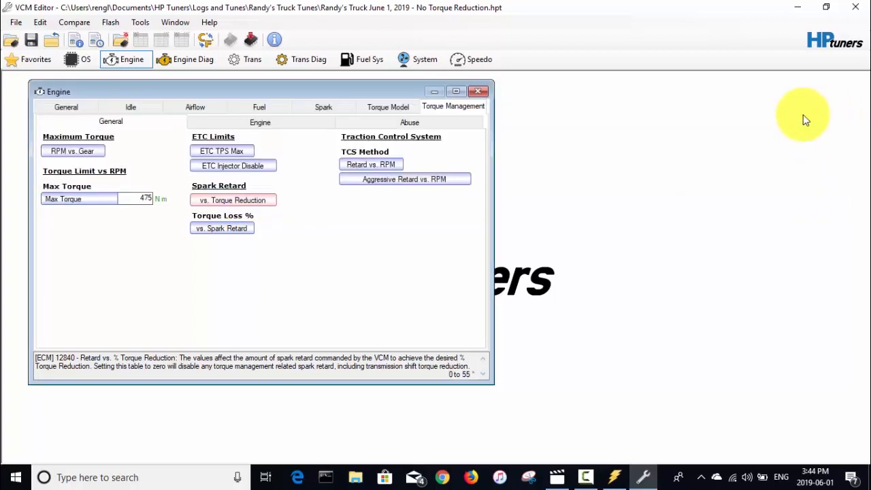
left_click(480, 92)
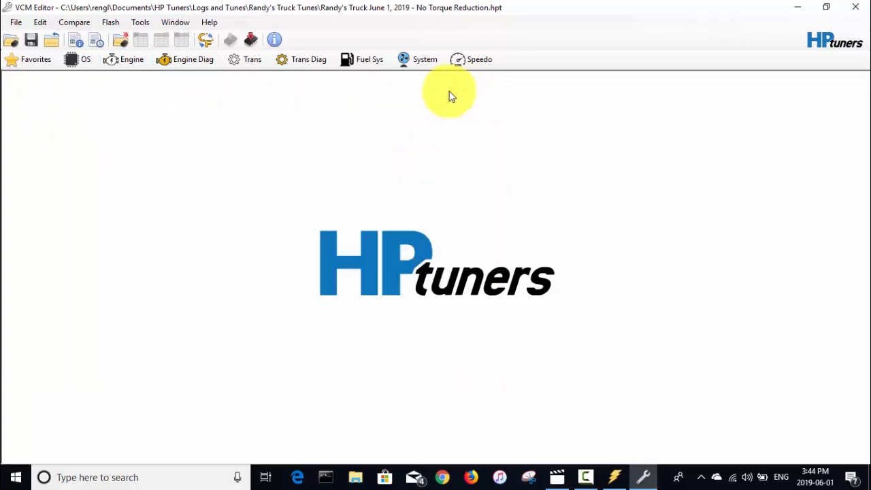
Write the modified tune to the vehicle with the Write Calibration option and close the Vehicle Writer
left_click(110, 23)
left_click(124, 54)
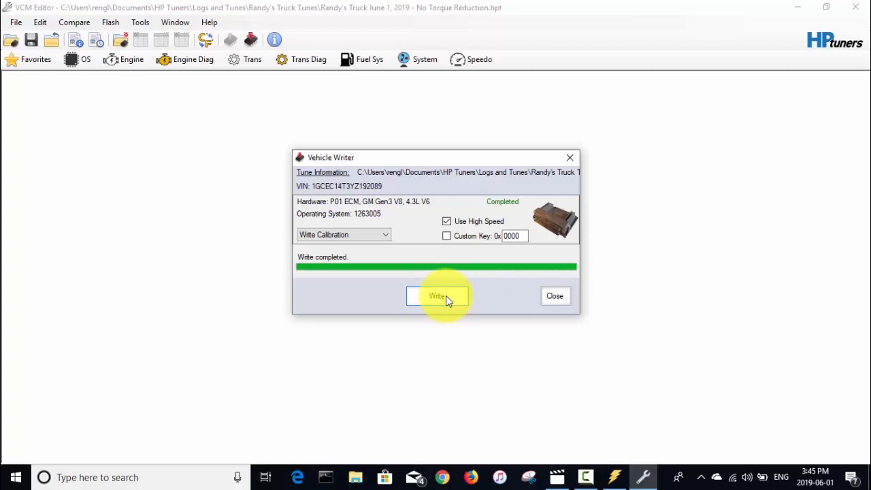
left_click(556, 297)
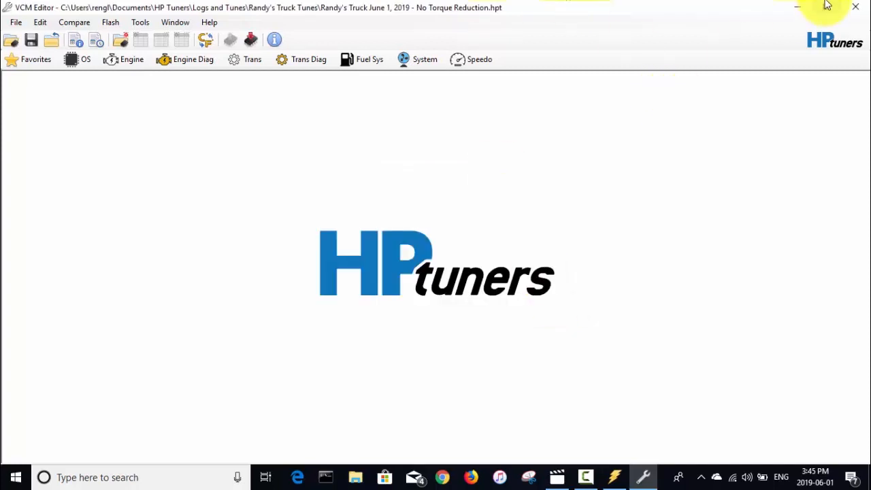
Switch to VCM Scanner, reconnect to the vehicle and start a new scan
left_click(615, 477)
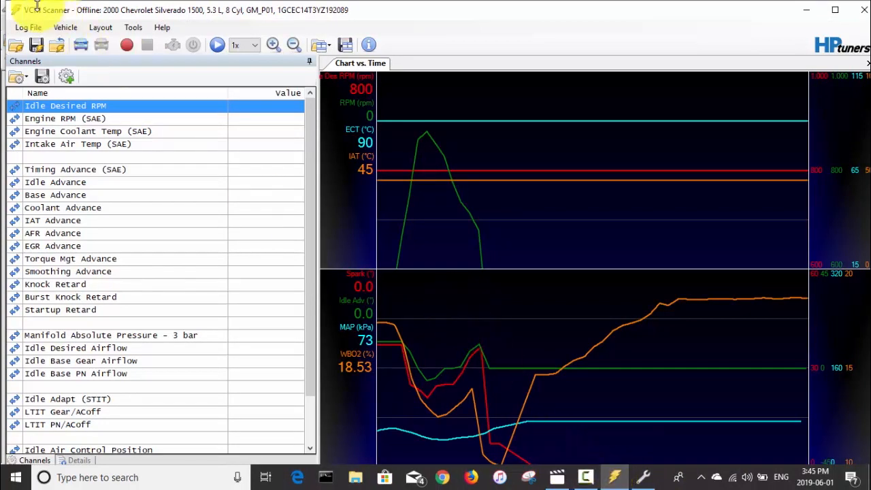
left_click(65, 28)
left_click(79, 43)
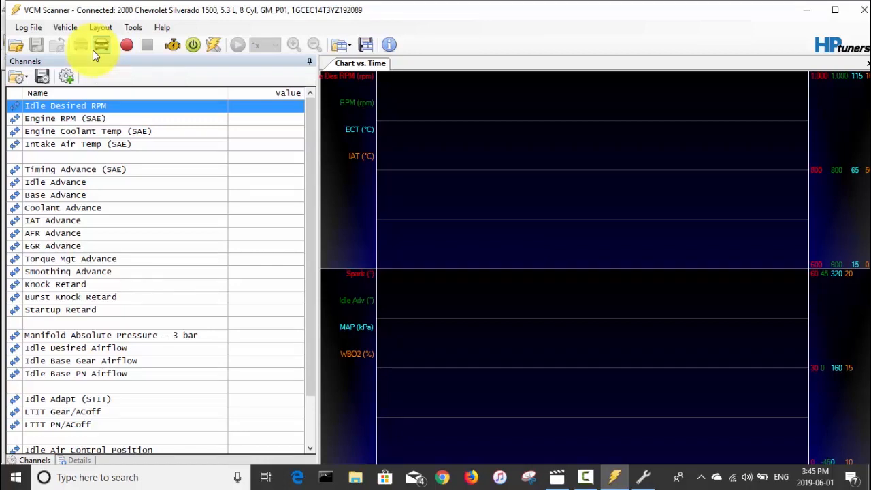
left_click(126, 45)
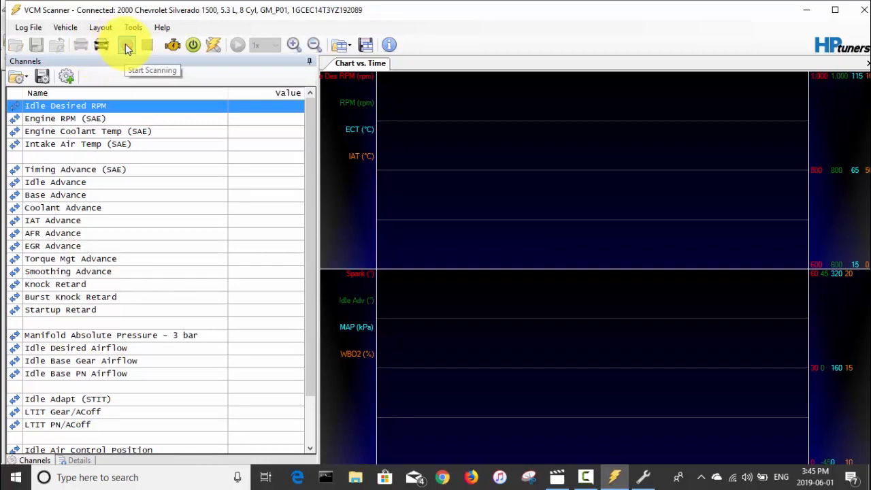